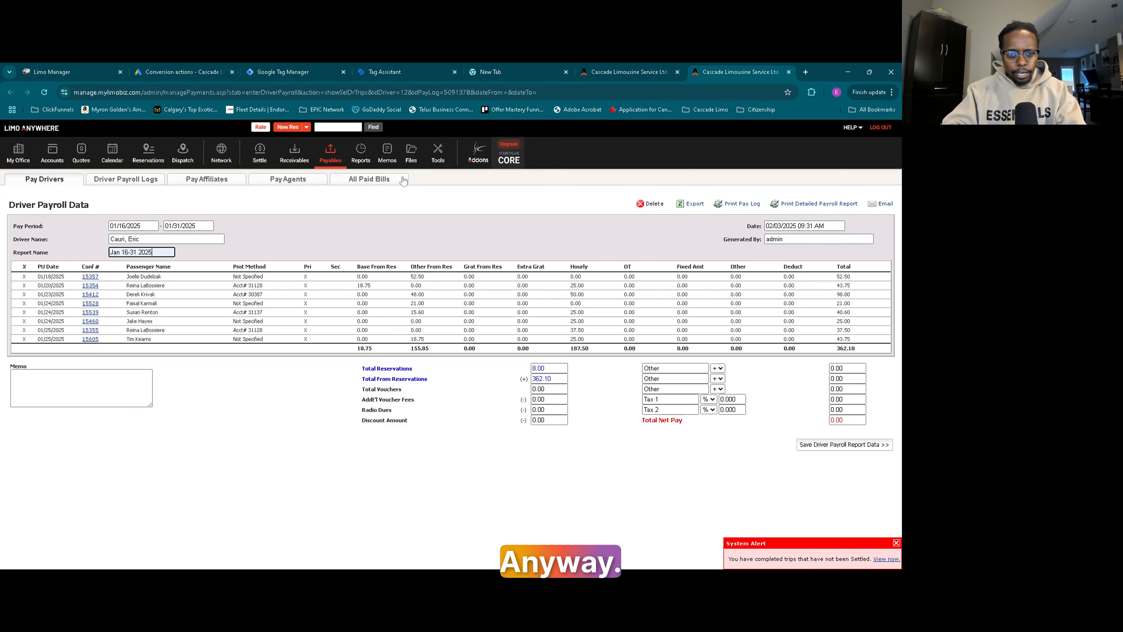
left_click(287, 225)
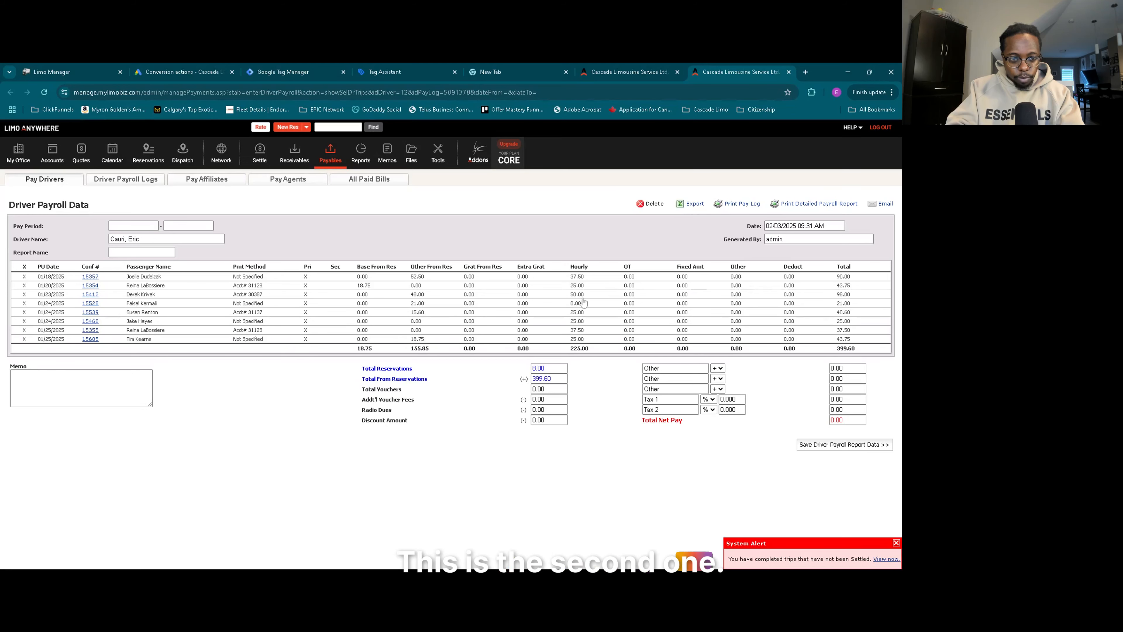
key("alt+Tab")
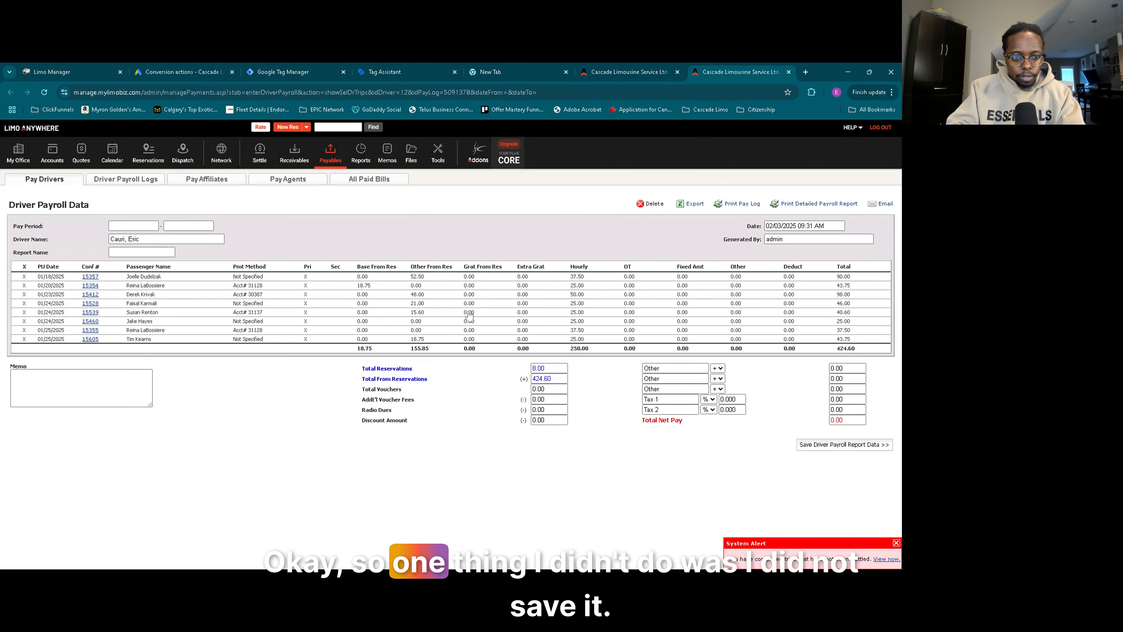
Set the pay period to 01/16/2025 - 01/31/2025, name the report Jan 16-31 2025, and save the driver payroll data
left_click(120, 226)
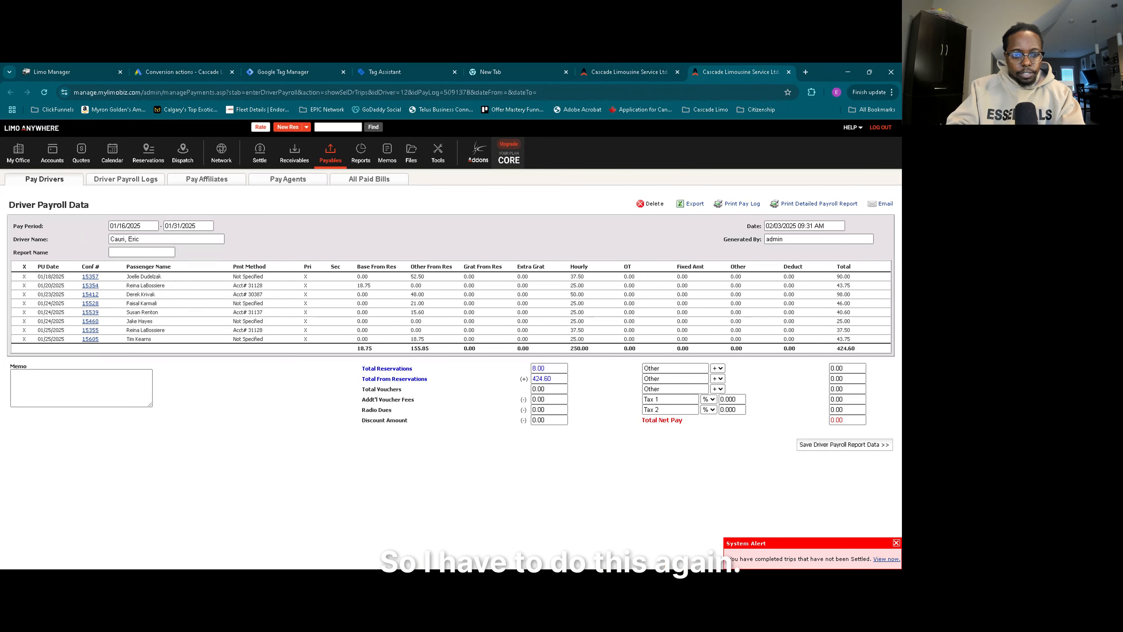
left_click(142, 252)
left_click(153, 276)
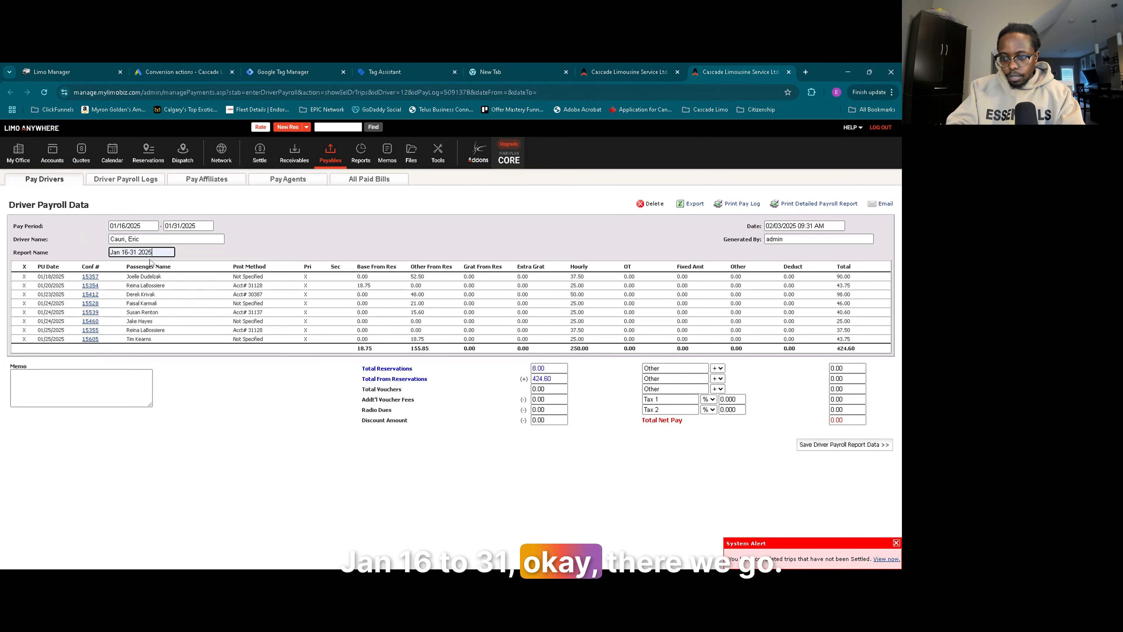
key("Tab")
left_click(860, 443)
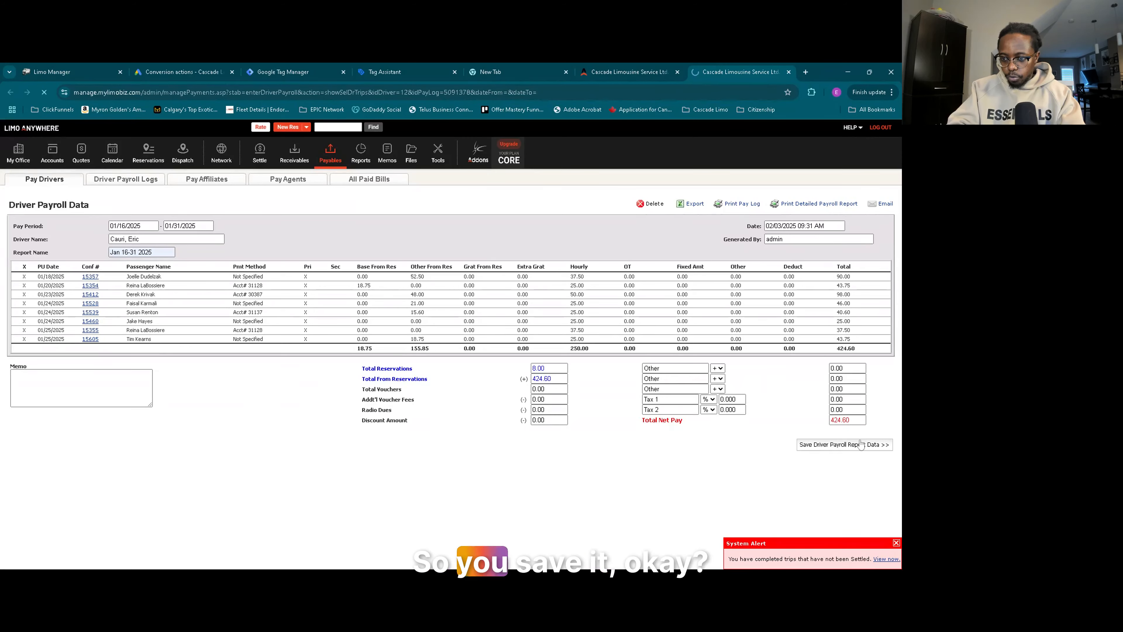
left_click(849, 445)
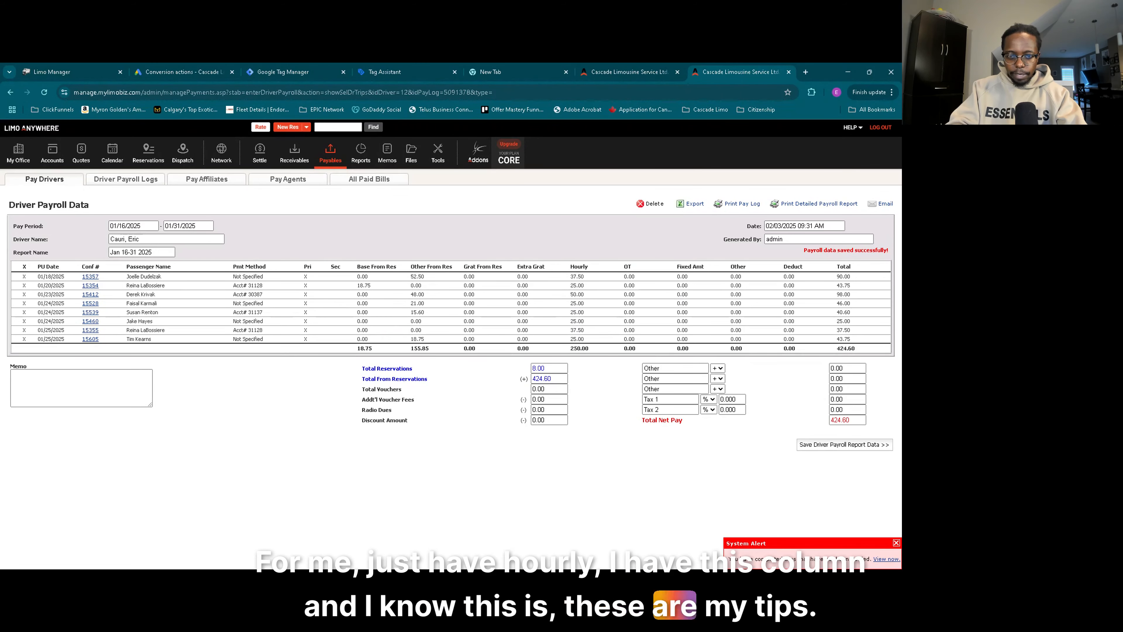
left_click(815, 447)
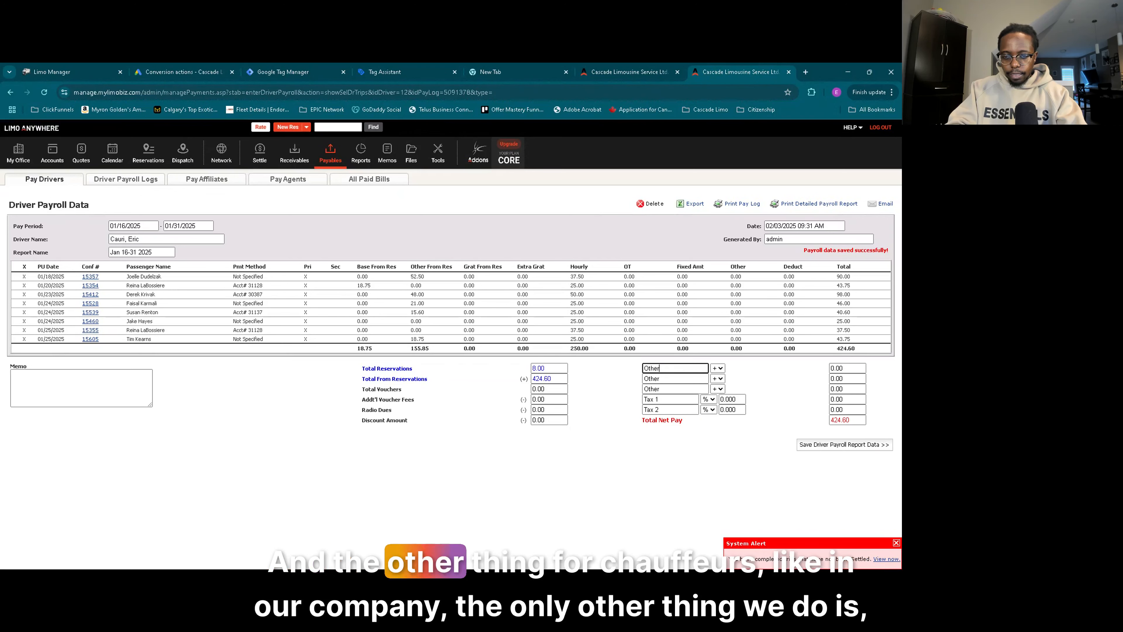
left_click(619, 396)
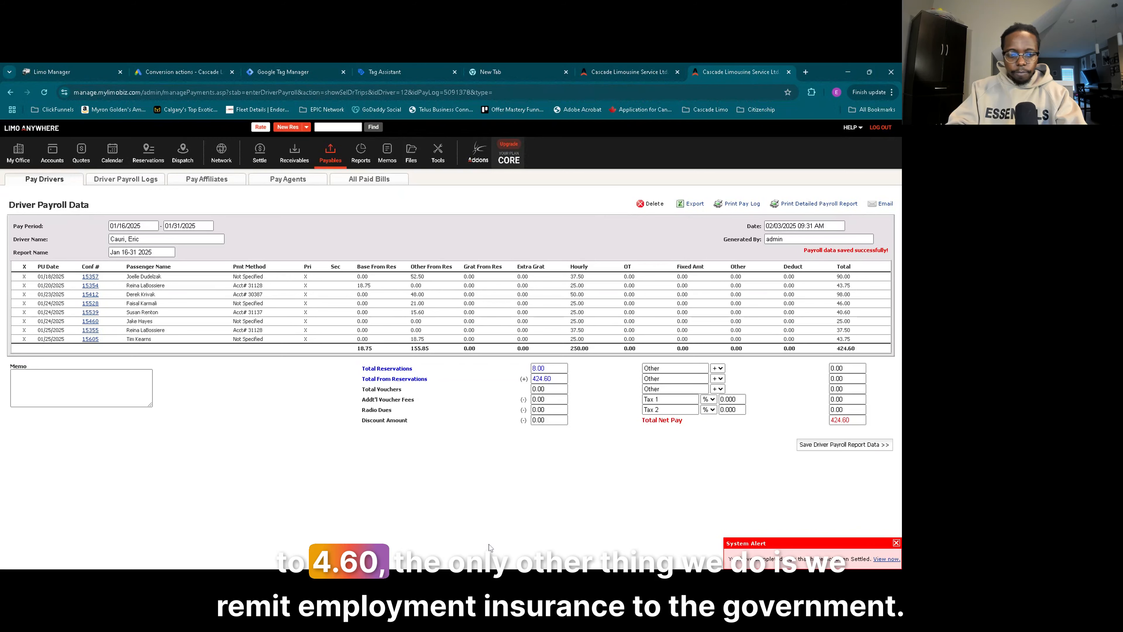
left_click(489, 568)
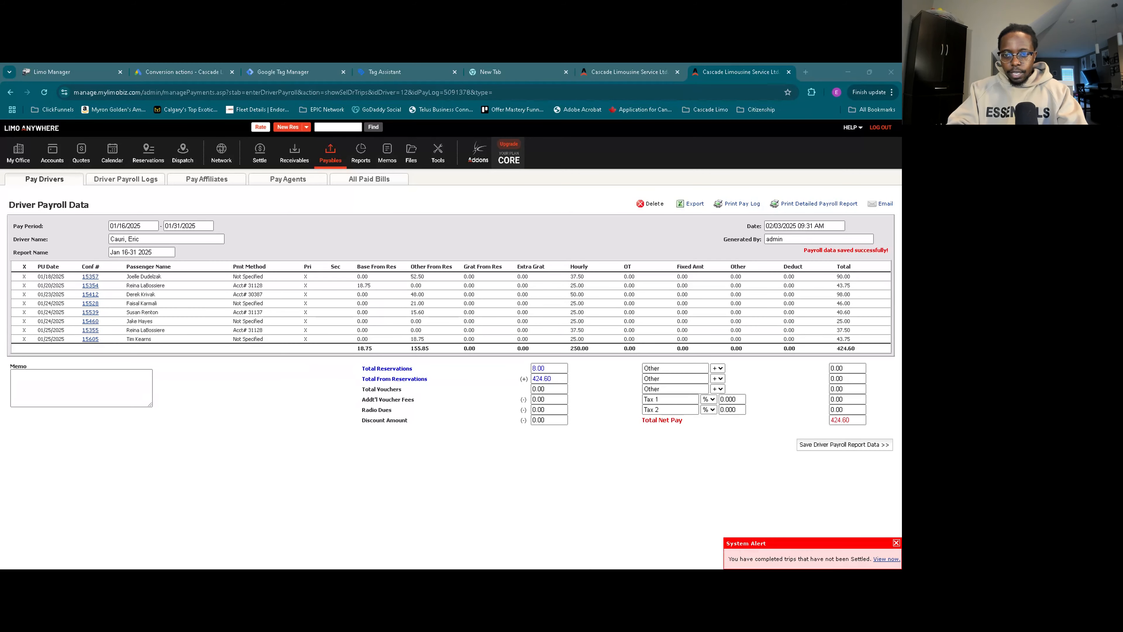
Add a deduction labelled EI Premium(current) of 7.05 as the first other adjustment on the driver's payroll
key("alt+Tab")
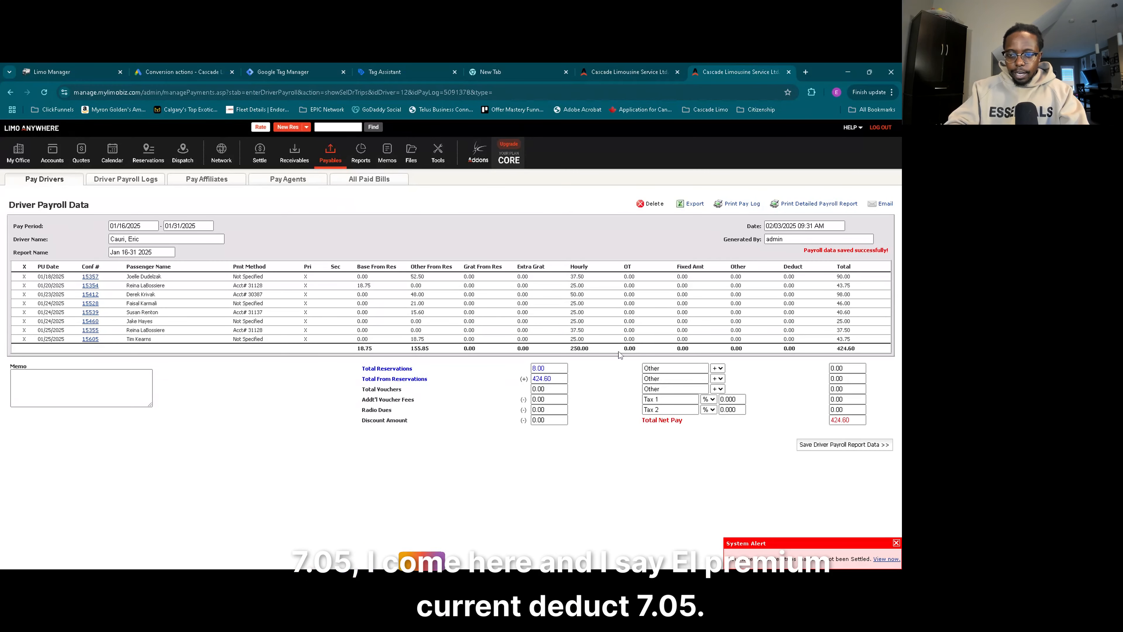
double_click(653, 367)
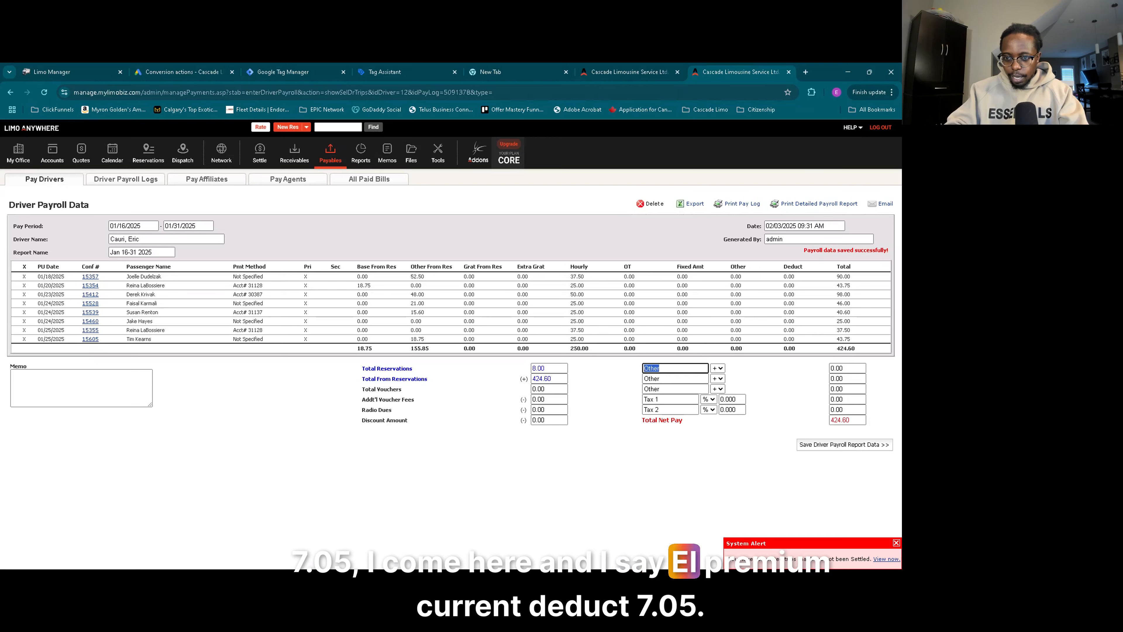
type("El Premium(current)")
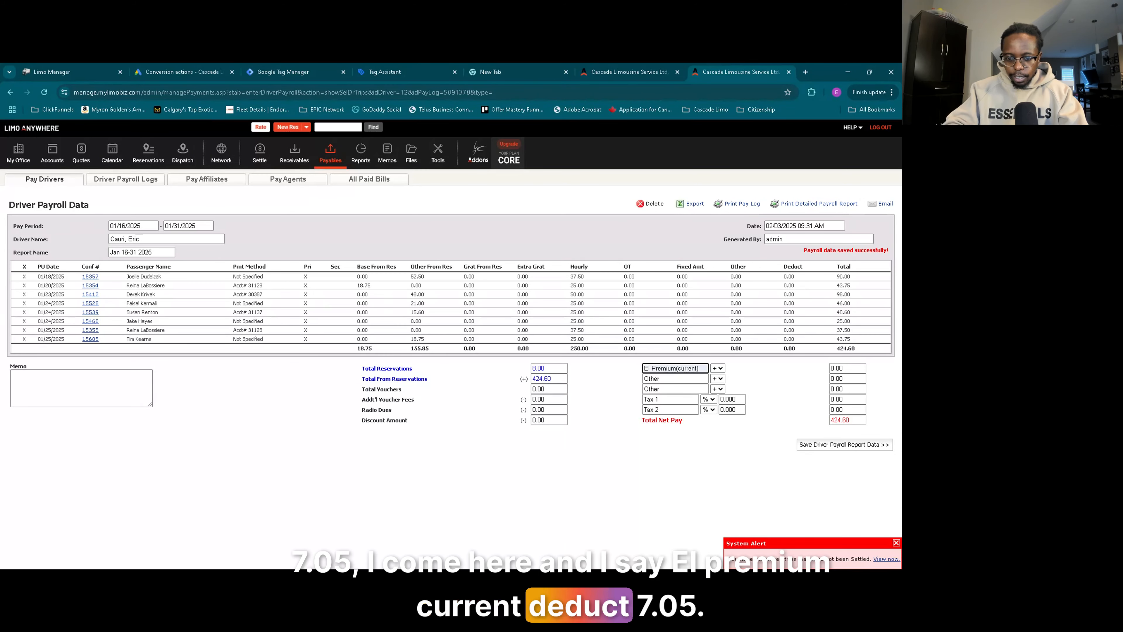
key("Tab")
type("7.0")
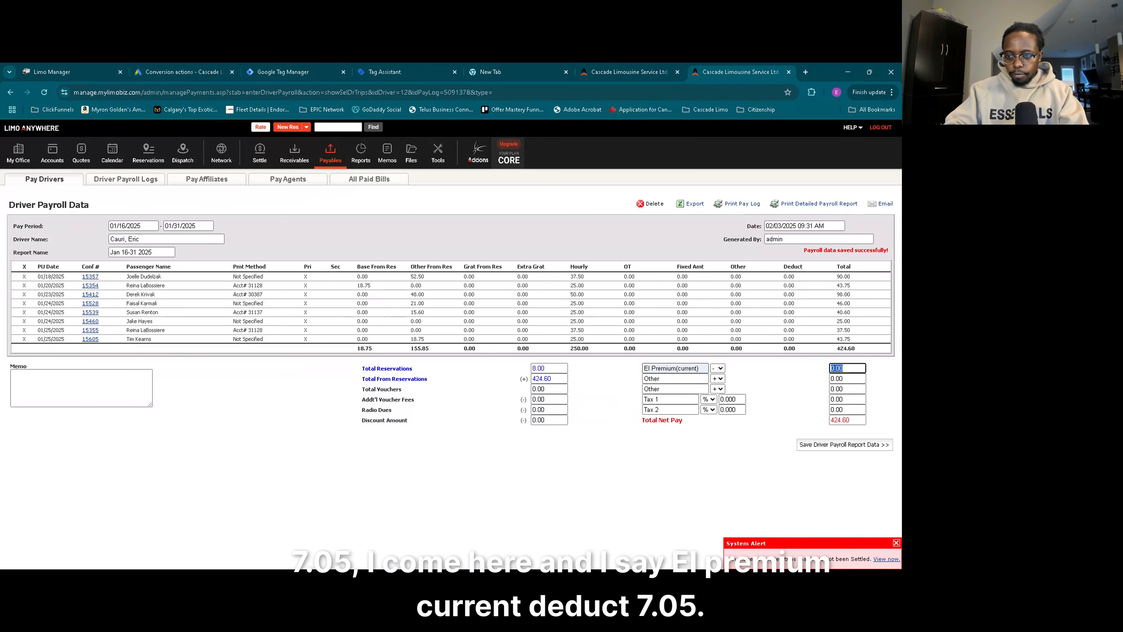
type("5")
key("Tab")
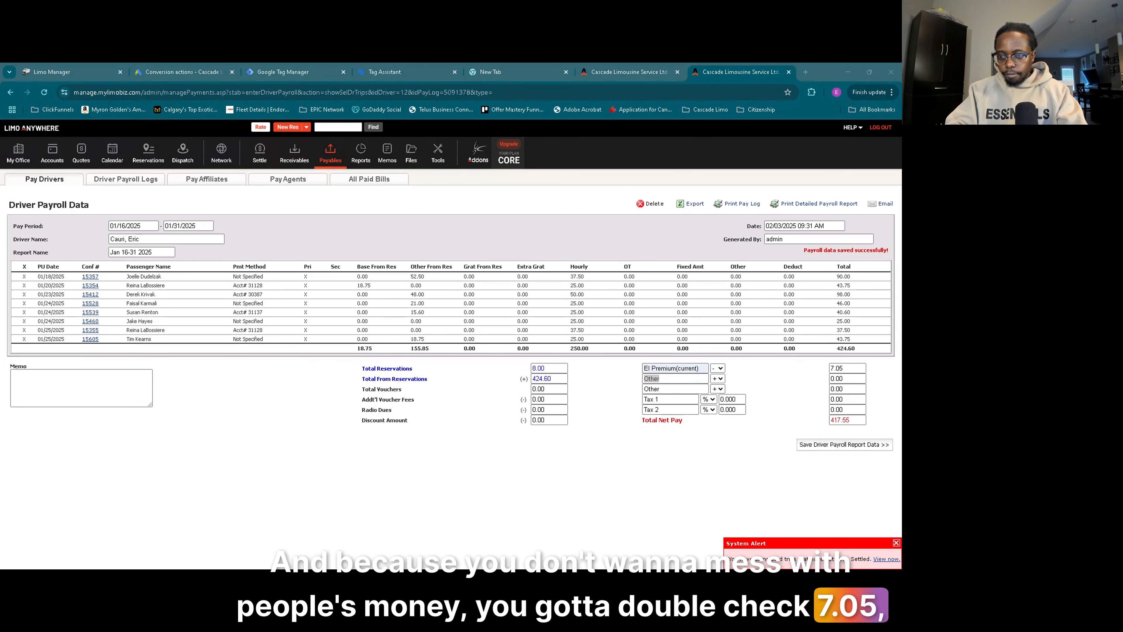
key("alt+Tab")
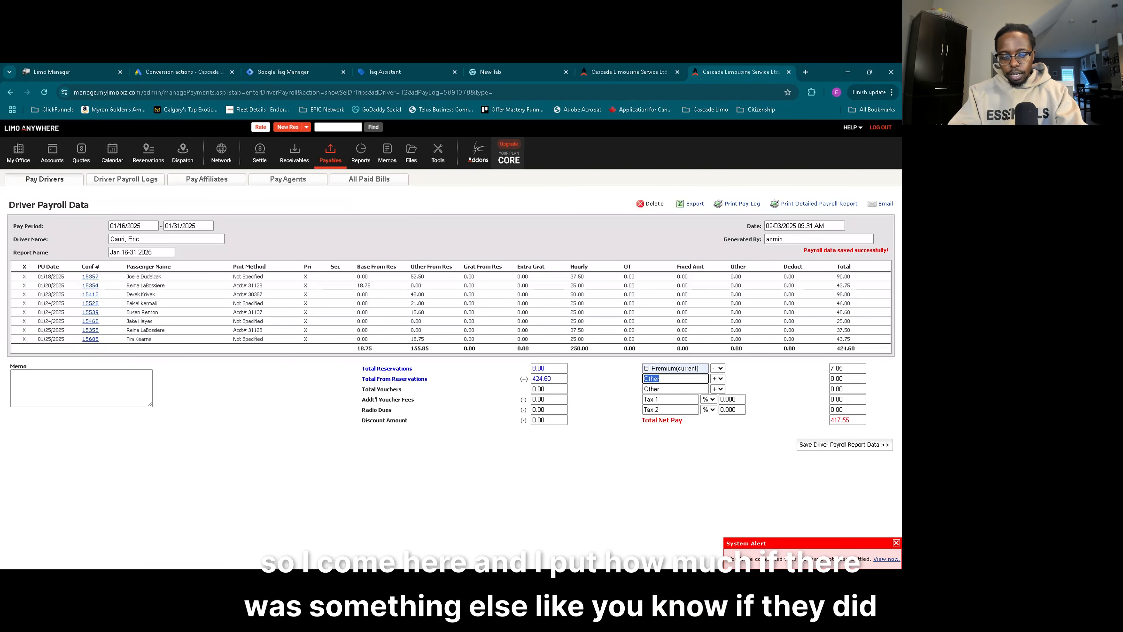
Add a second adjustment labelled Car Wash for 5.99 and set it as an addition to the net pay
type("Car Wash")
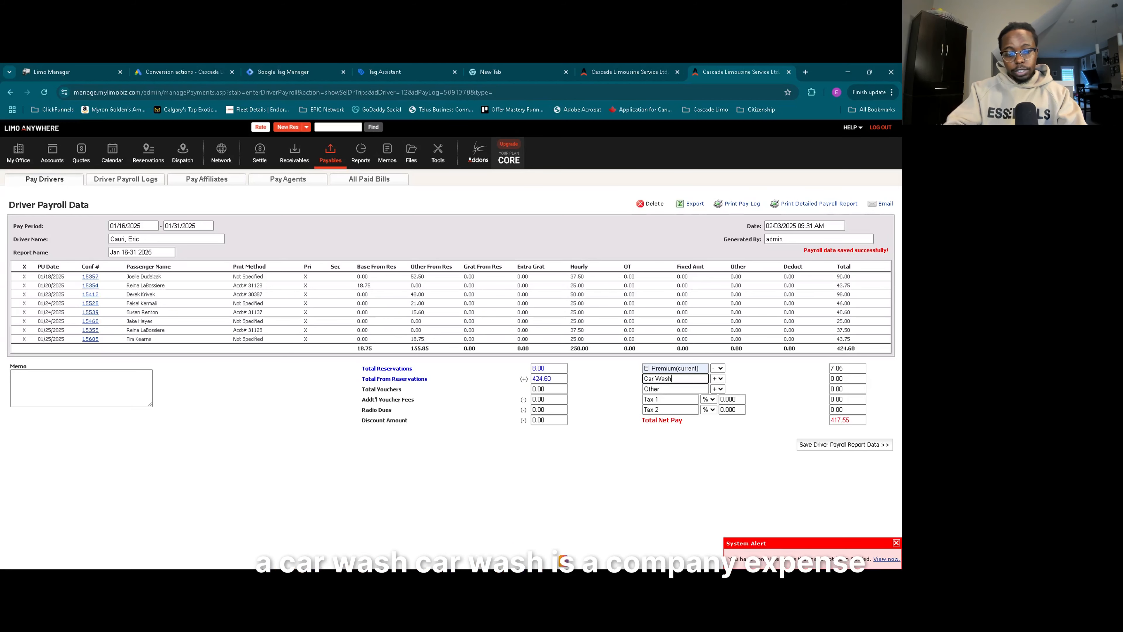
key("Tab")
key("minus")
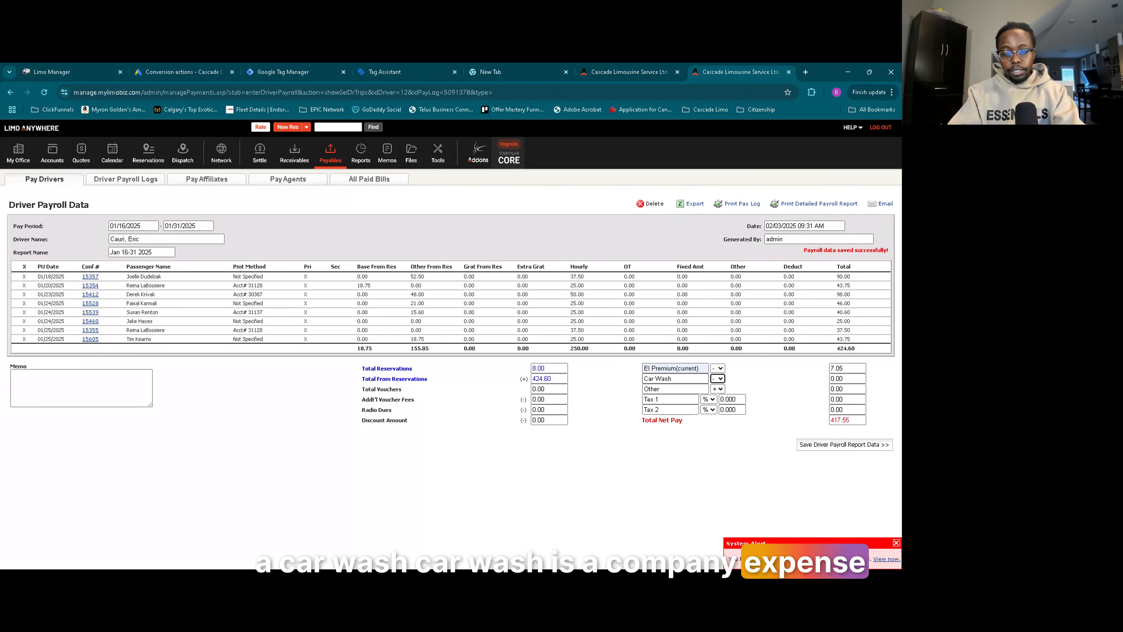
key("Tab")
type("5")
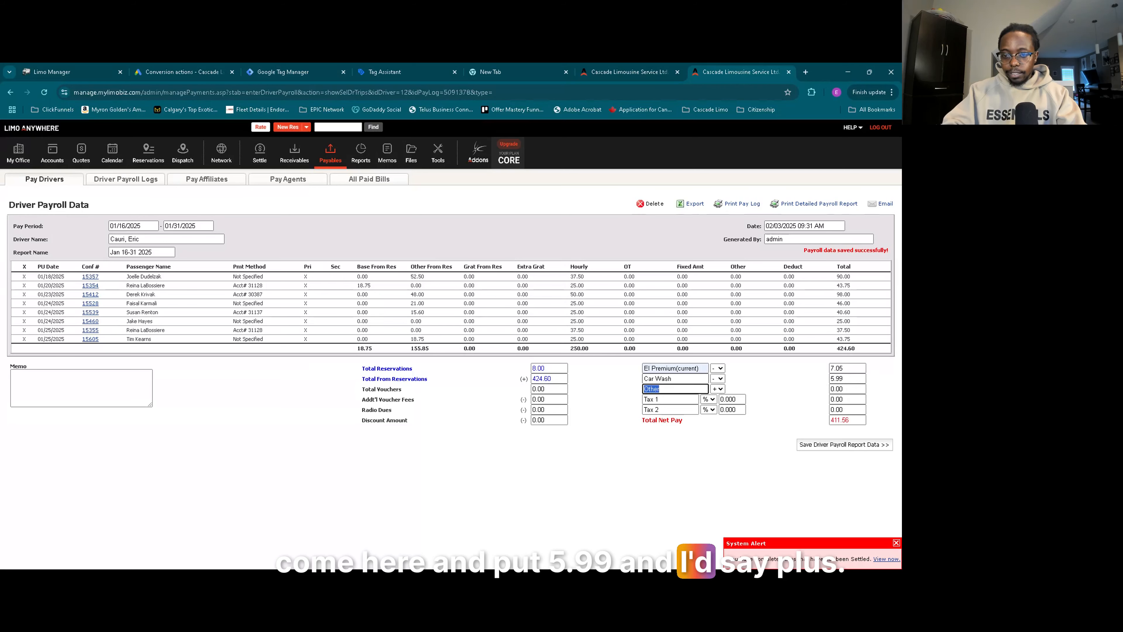
left_click(723, 380)
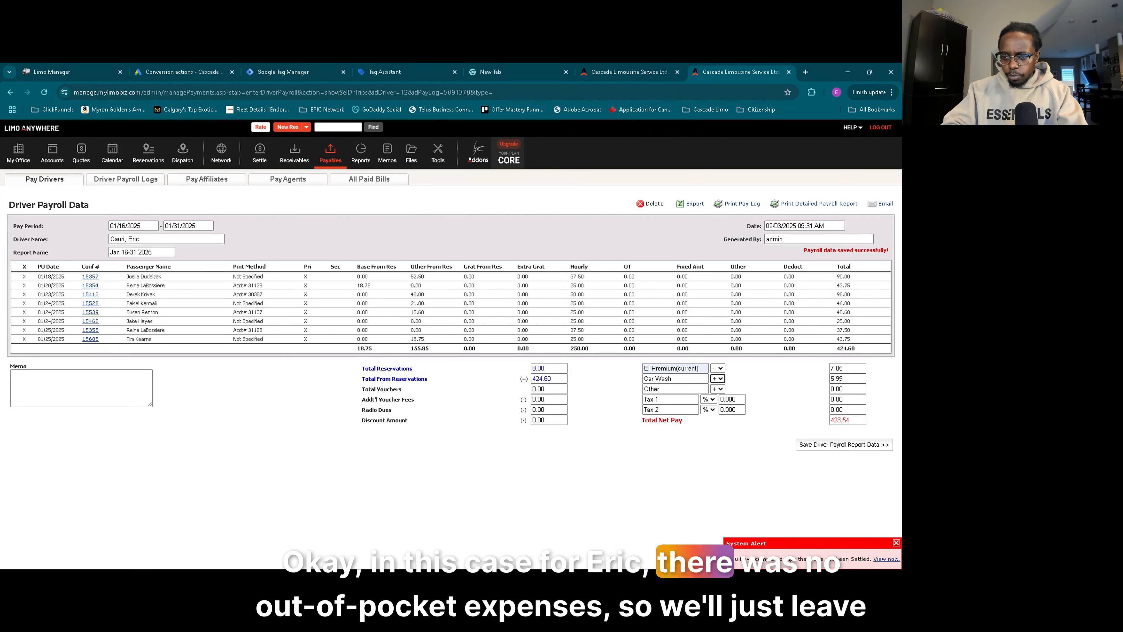
Set the Car Wash amount to 0 and save the driver payroll report data
double_click(833, 379)
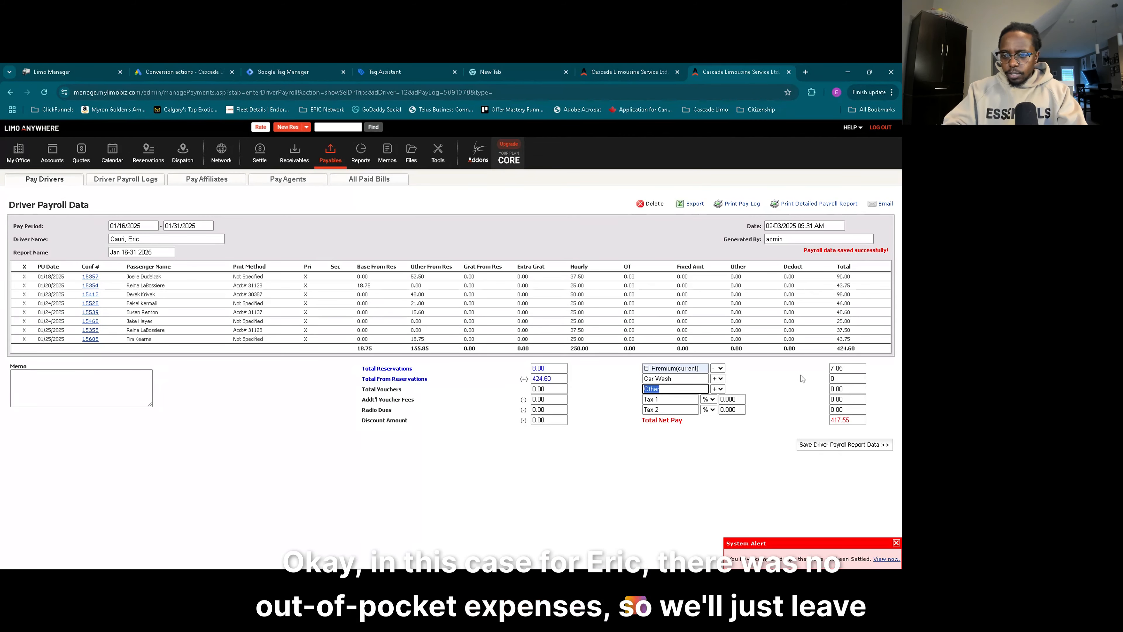
double_click(664, 379)
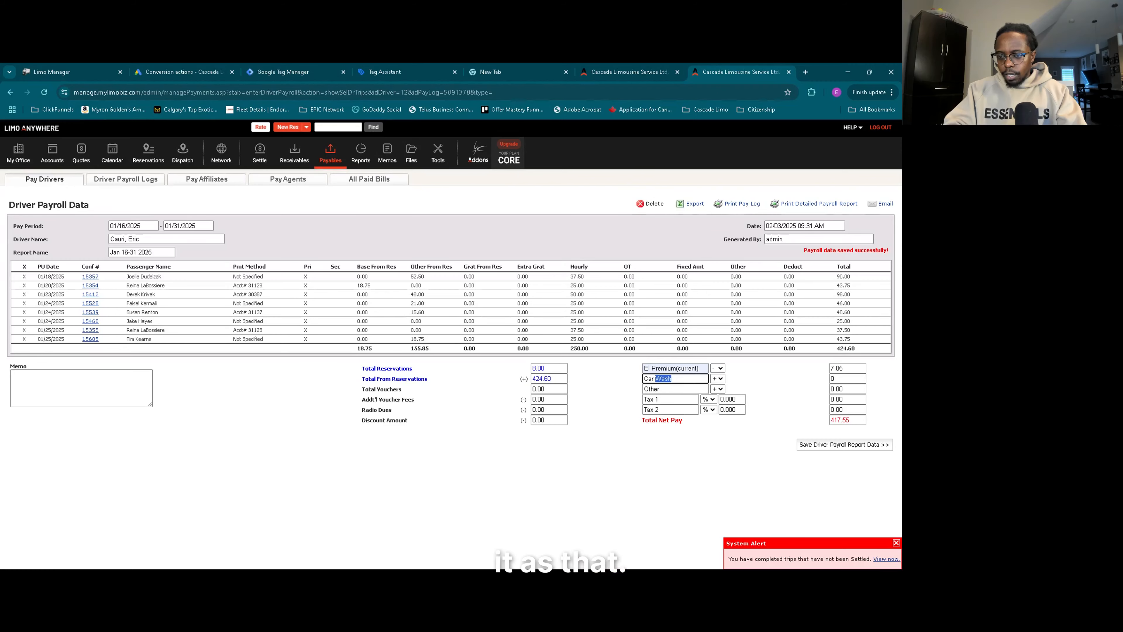
left_click(807, 447)
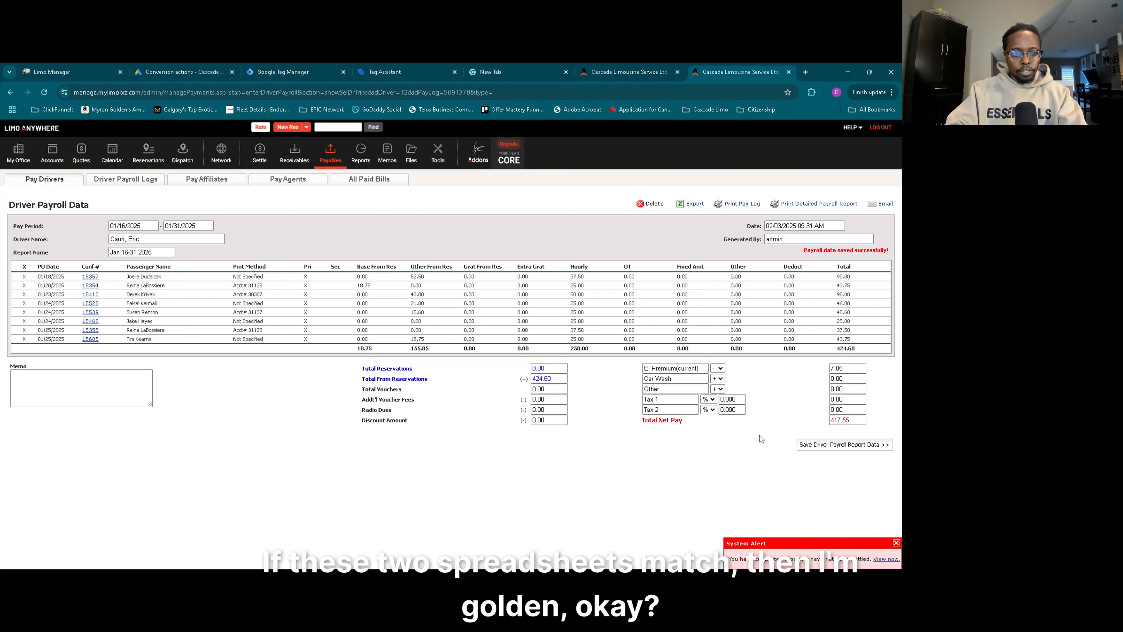
left_click(816, 447)
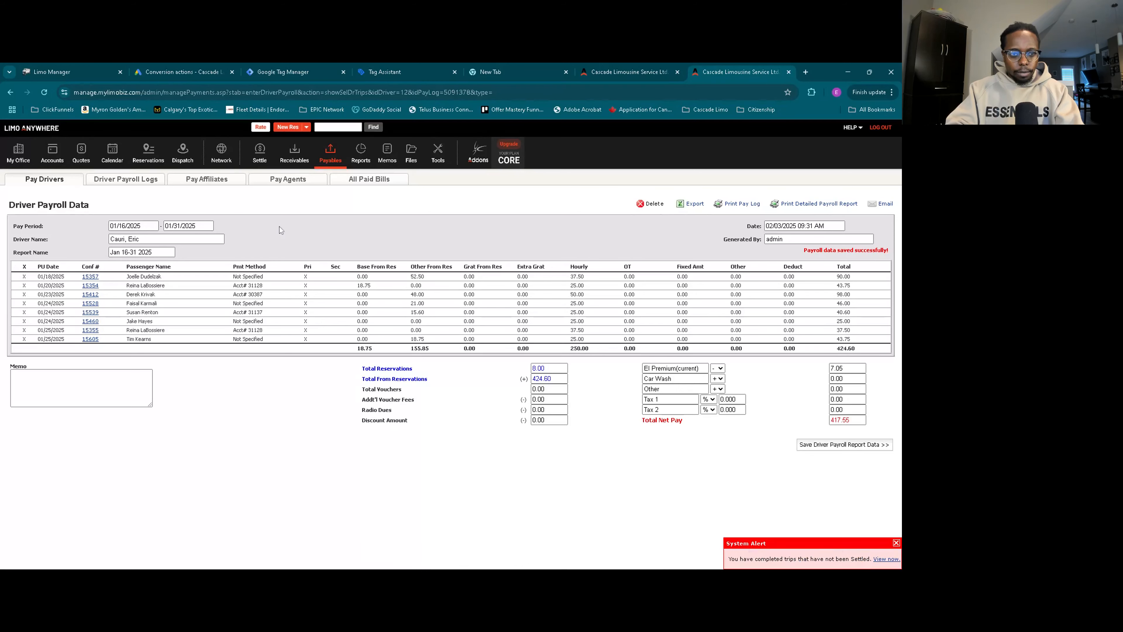
Open the driver payroll logs and search the pay log listing by the driver's first name
left_click(129, 182)
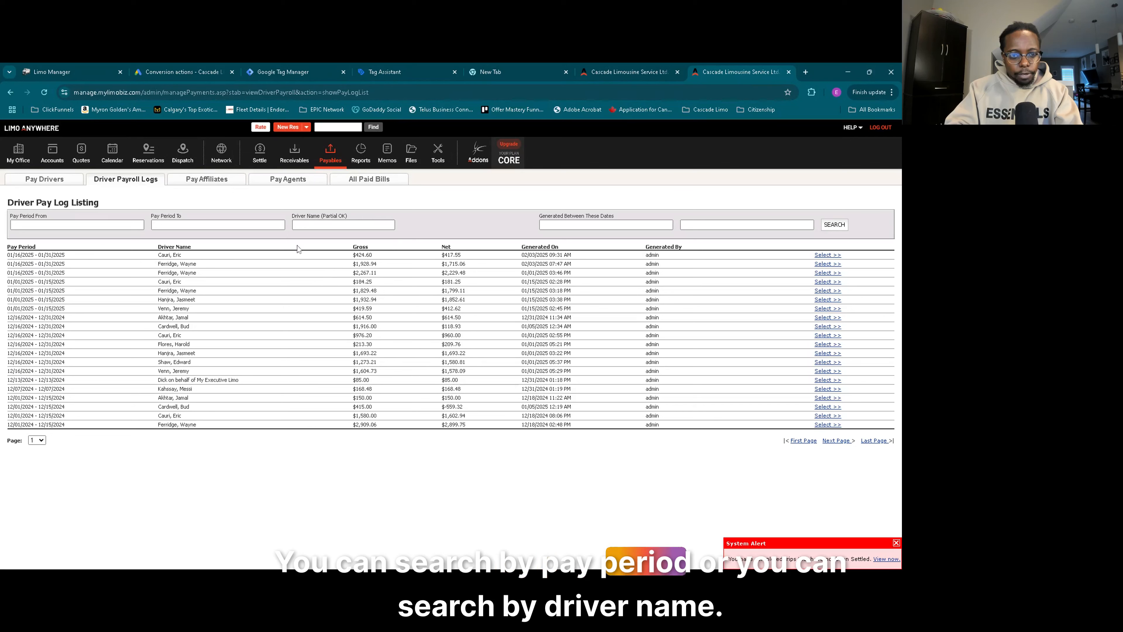
left_click(101, 225)
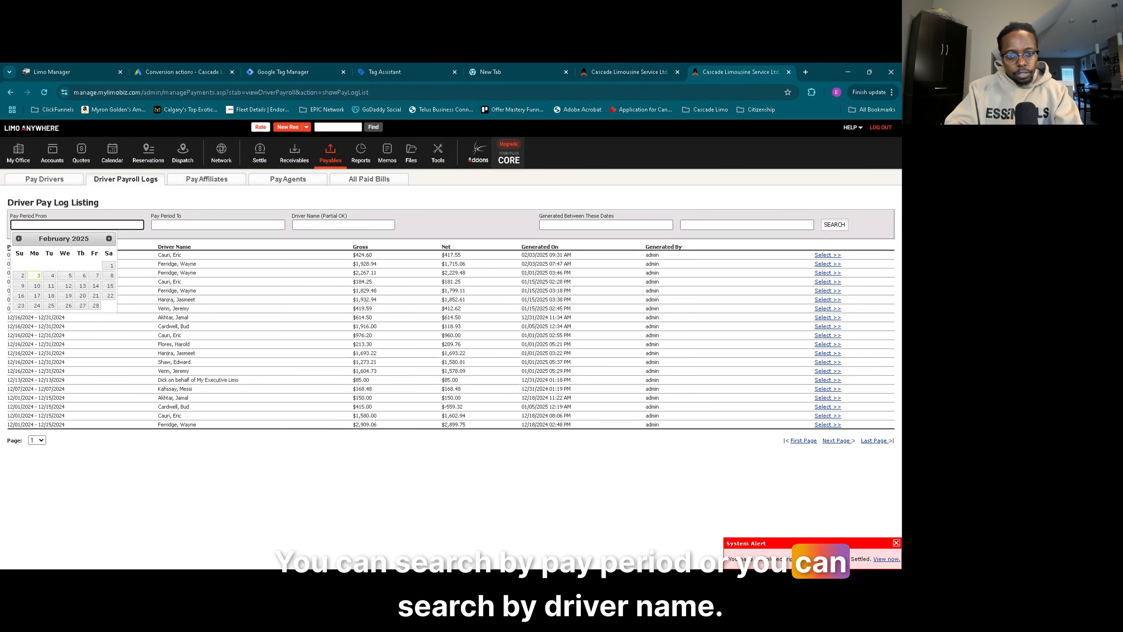
left_click(197, 219)
left_click(319, 225)
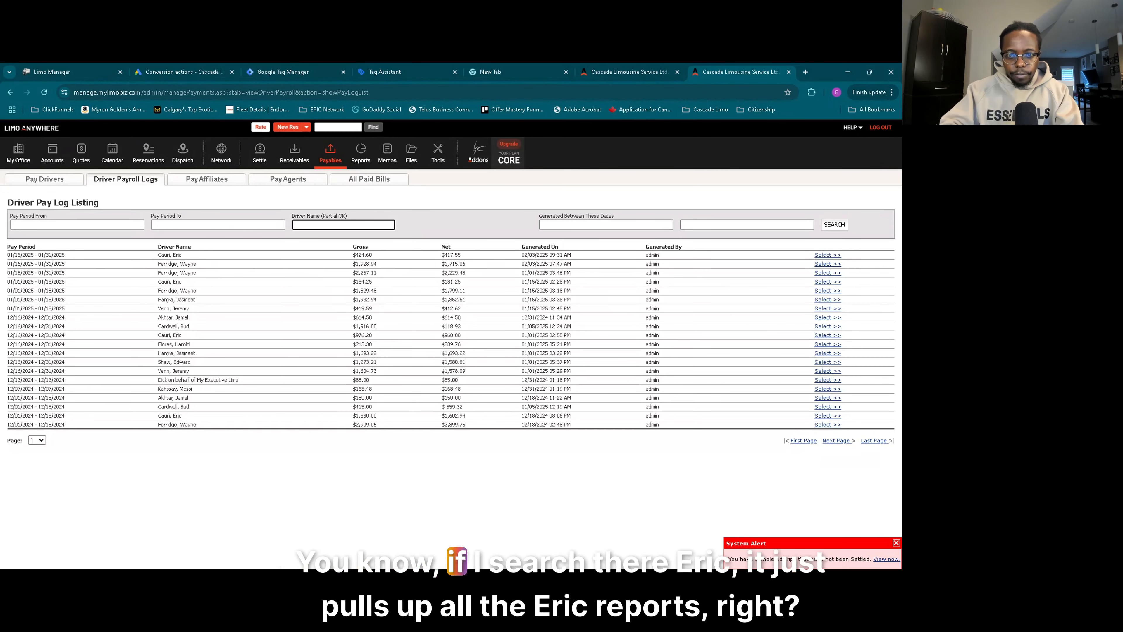
type("Eric")
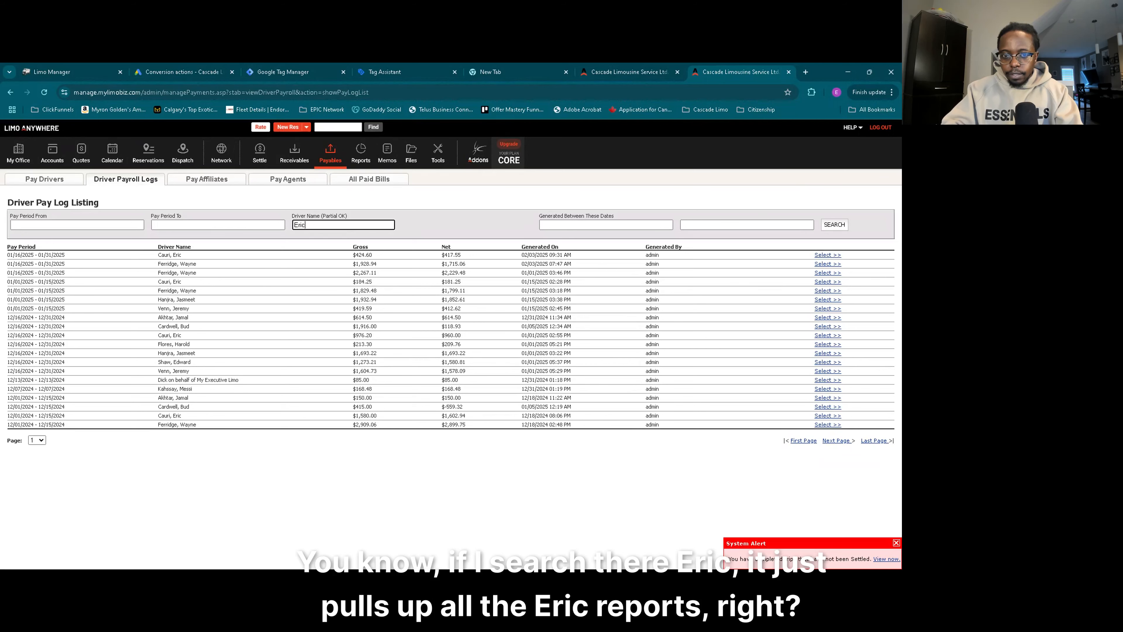
key("Return")
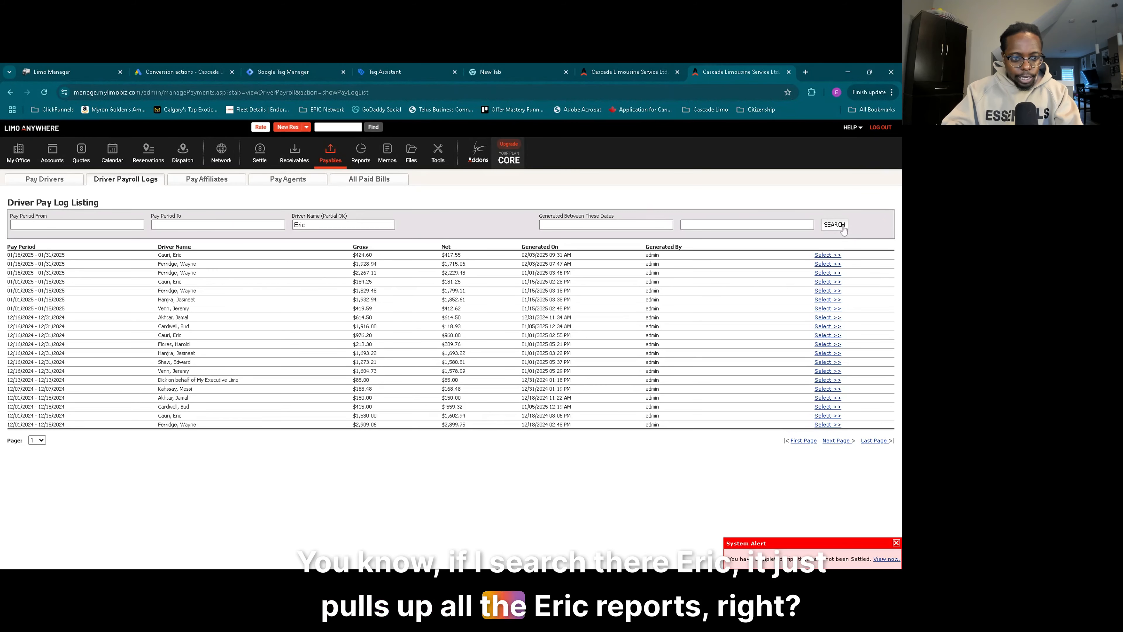